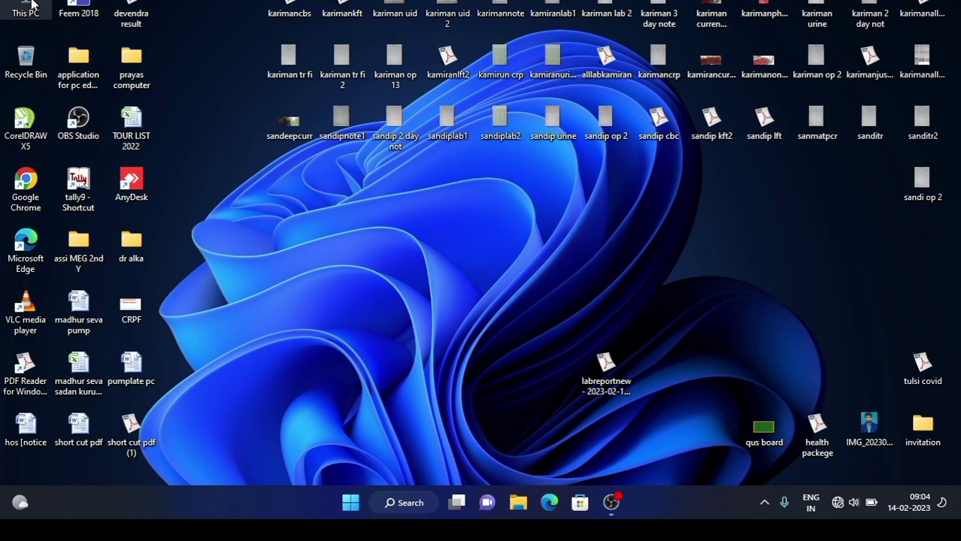
Open the New Volume (D:) drive from This PC on the desktop
{"action": "double_click", "coordinate": [30, 8]}
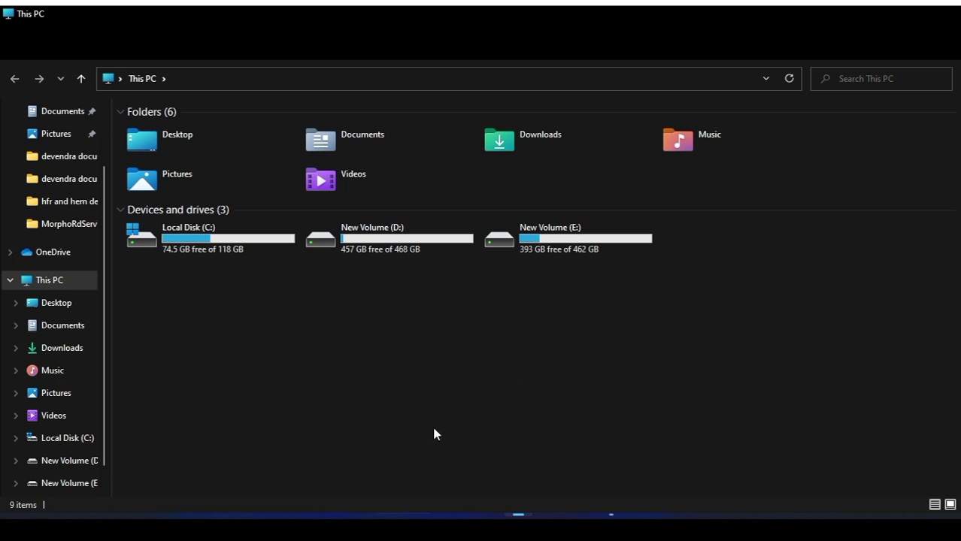
{"action": "left_click", "coordinate": [403, 242]}
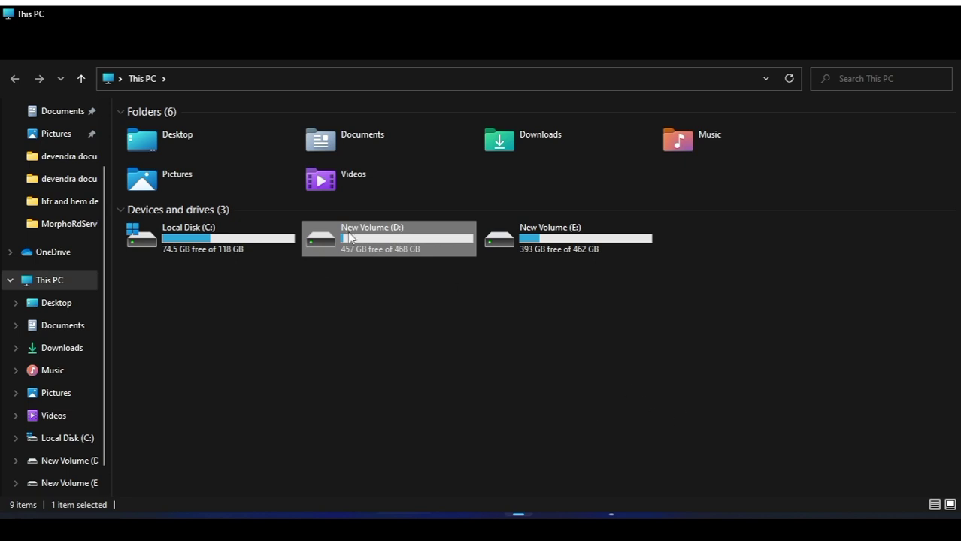
{"action": "double_click", "coordinate": [401, 240]}
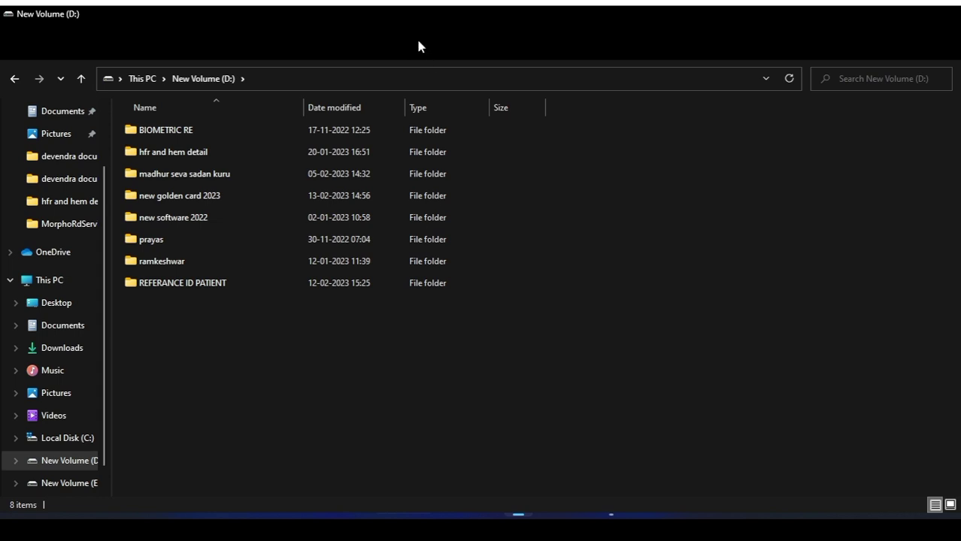
Create a folder in New Volume (D:) named with the teacher's name followed by "pc education"
{"action": "key", "text": "ctrl+shift+n"}
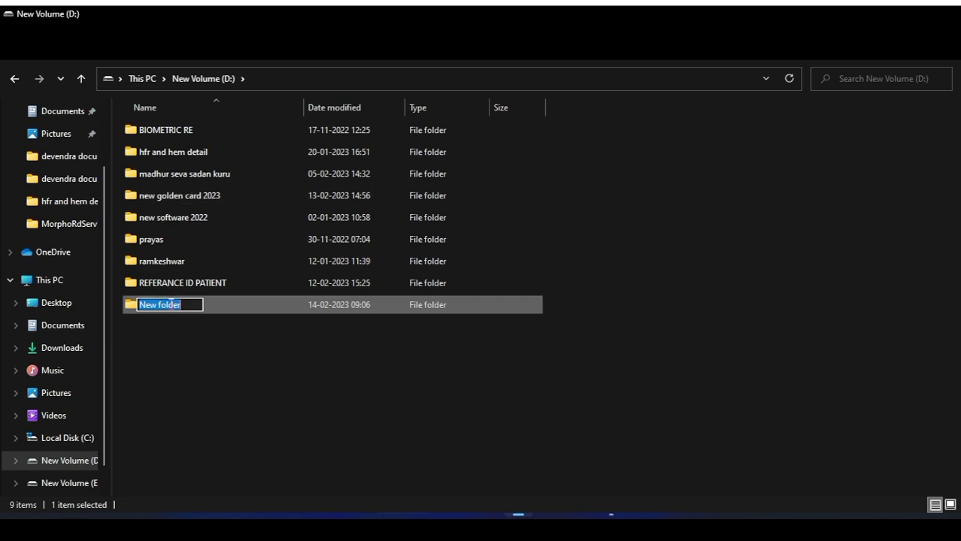
{"action": "key", "text": "BackSpace"}
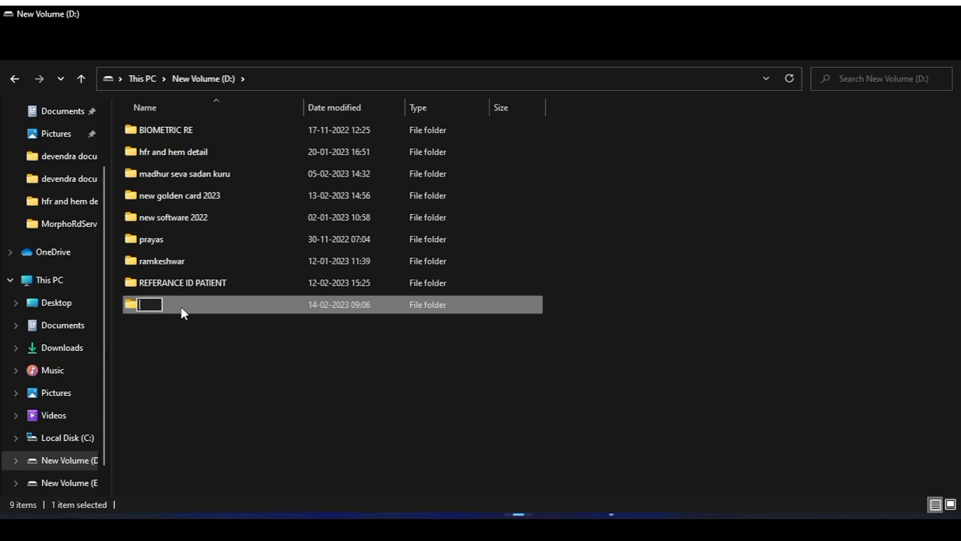
{"action": "type", "text": "devendra s"}
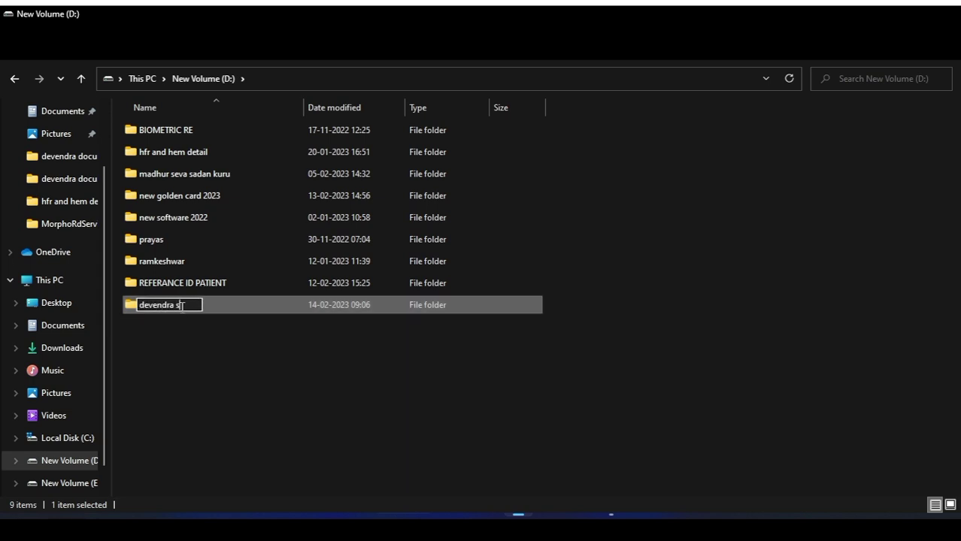
{"action": "type", "text": "h pc education"}
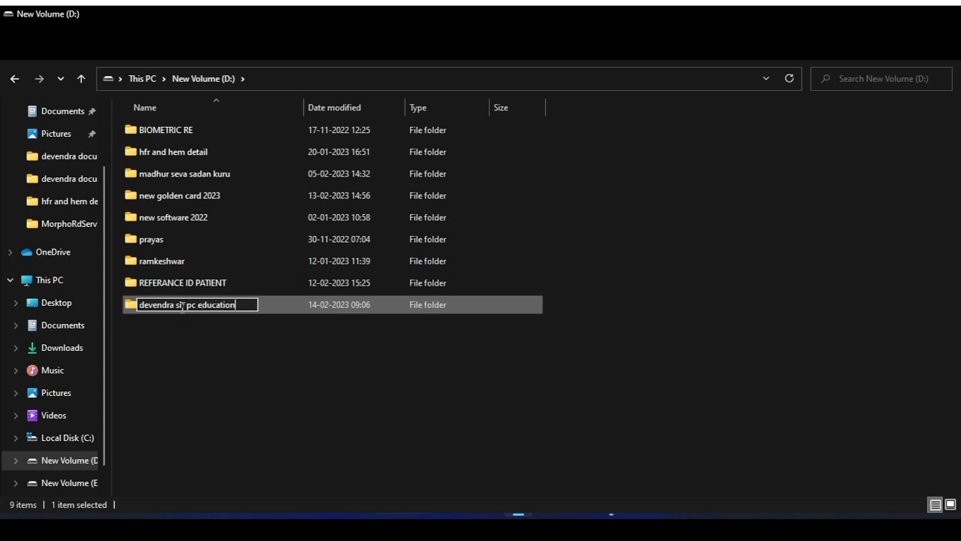
{"action": "key", "text": "Return"}
{"action": "left_click", "coordinate": [238, 426]}
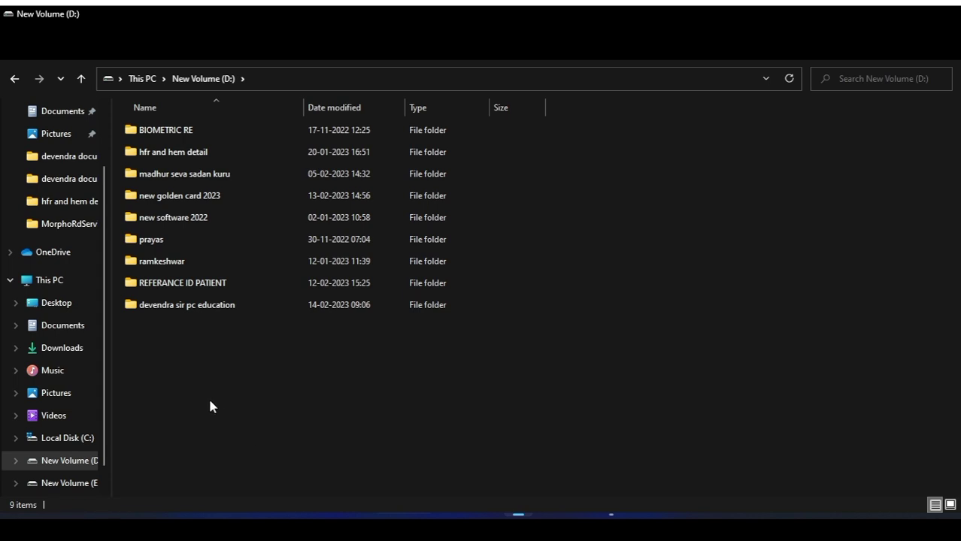
Look inside the new pc education folder and return to New Volume (D:)
{"action": "double_click", "coordinate": [206, 309]}
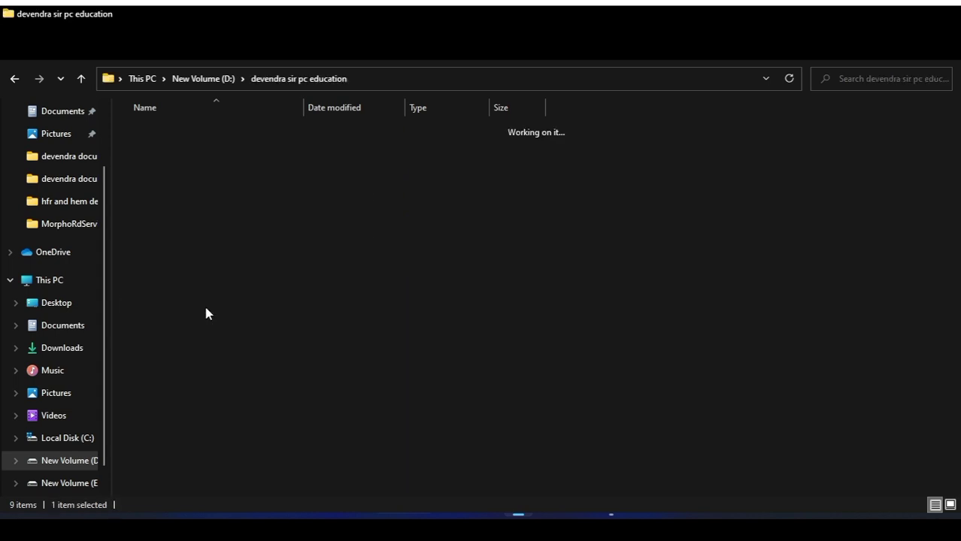
{"action": "left_click", "coordinate": [15, 79]}
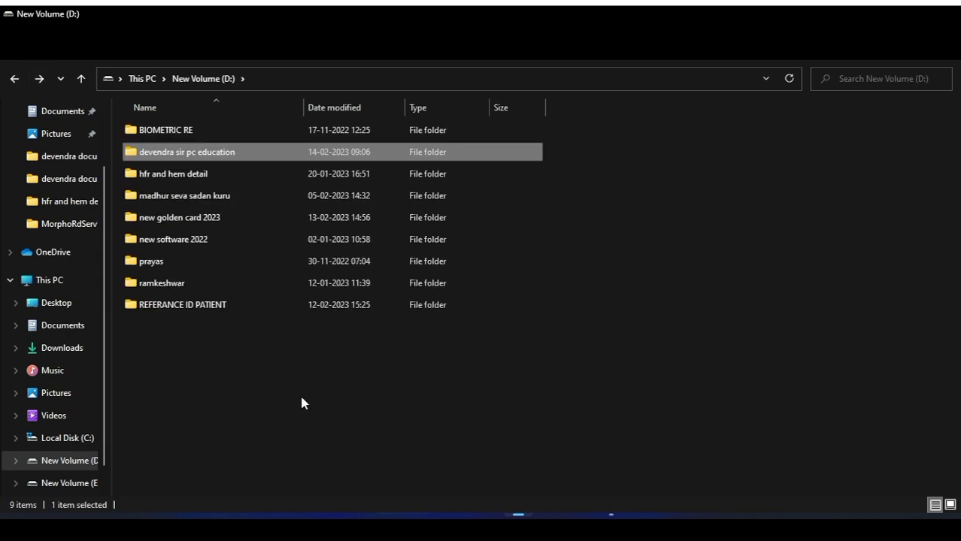
{"action": "left_click", "coordinate": [526, 380]}
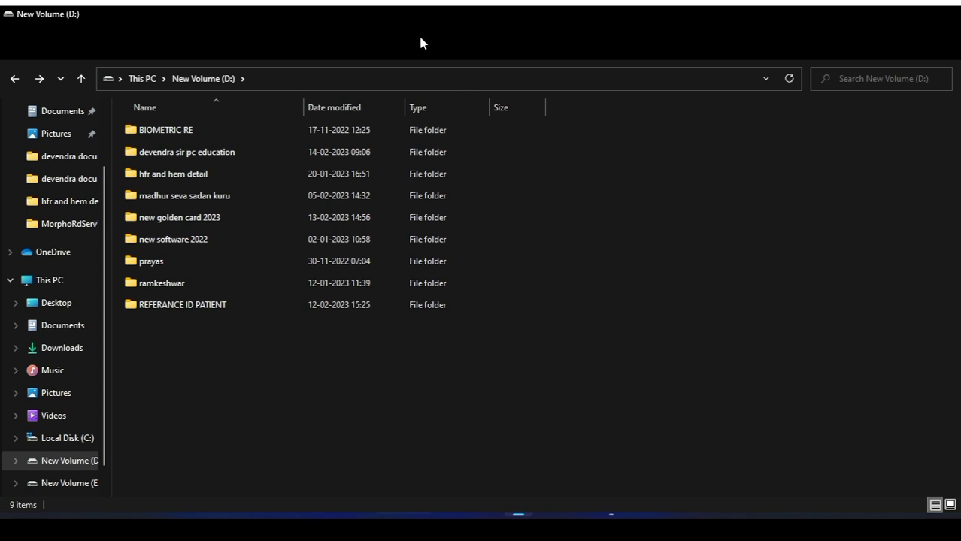
Create a second folder in New Volume (D:) named with a person's first name
{"action": "key", "text": "ctrl+shift+n"}
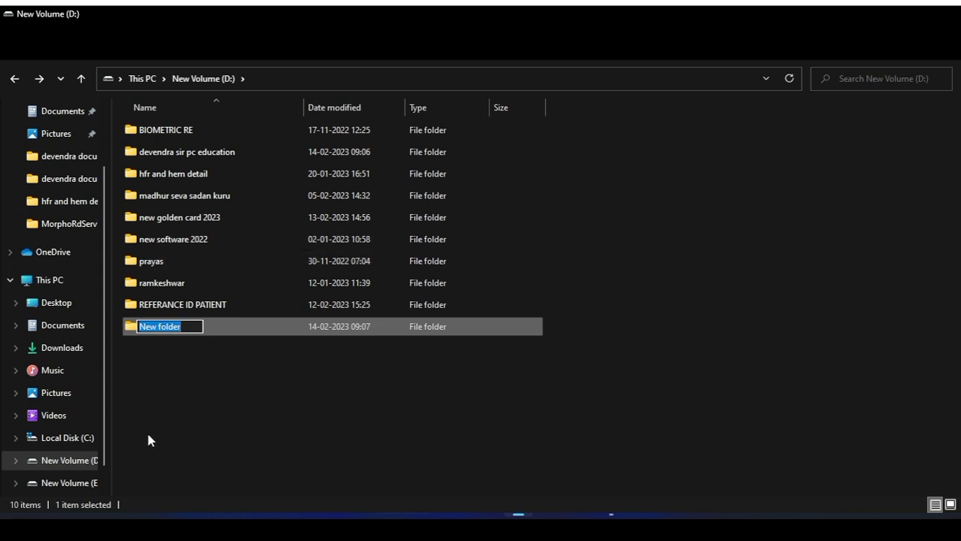
{"action": "type", "text": "mohan"}
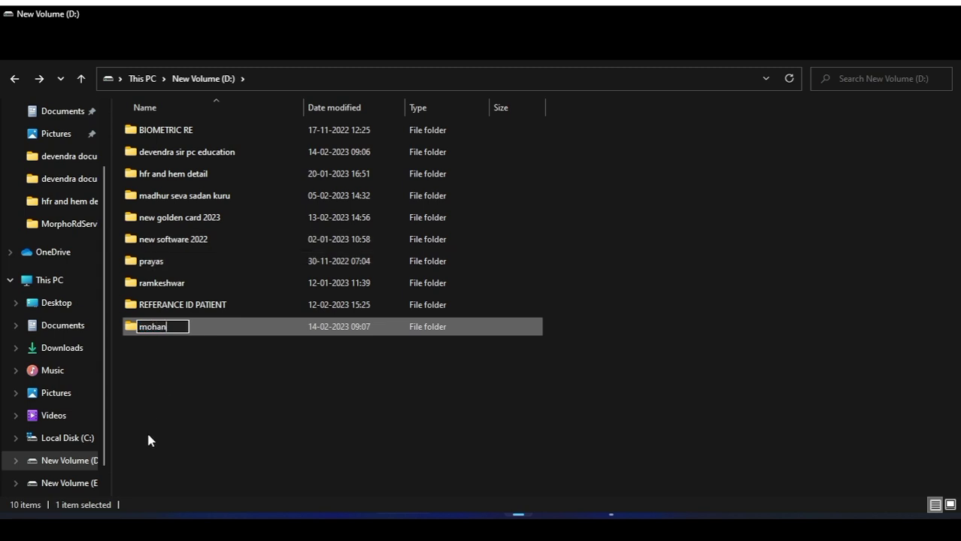
{"action": "key", "text": "Return"}
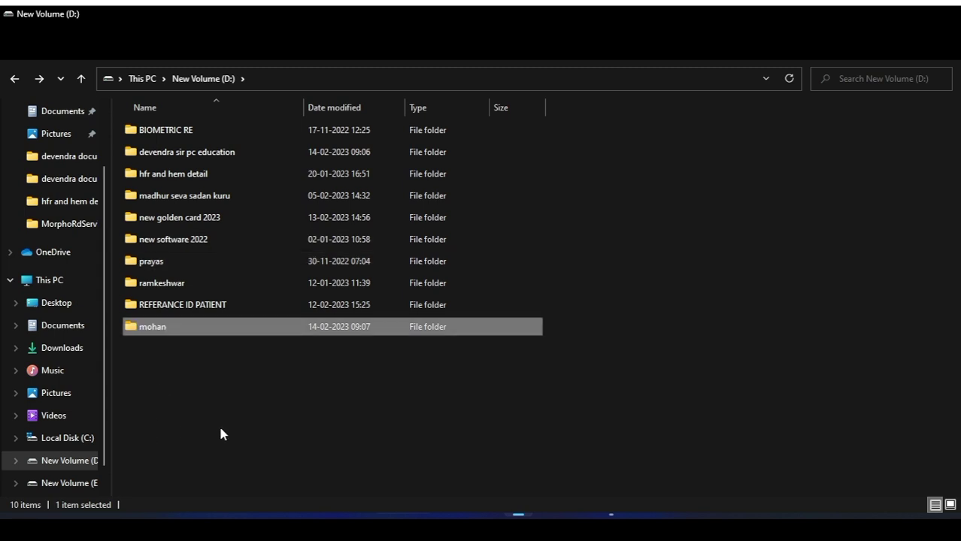
{"action": "left_click", "coordinate": [221, 433]}
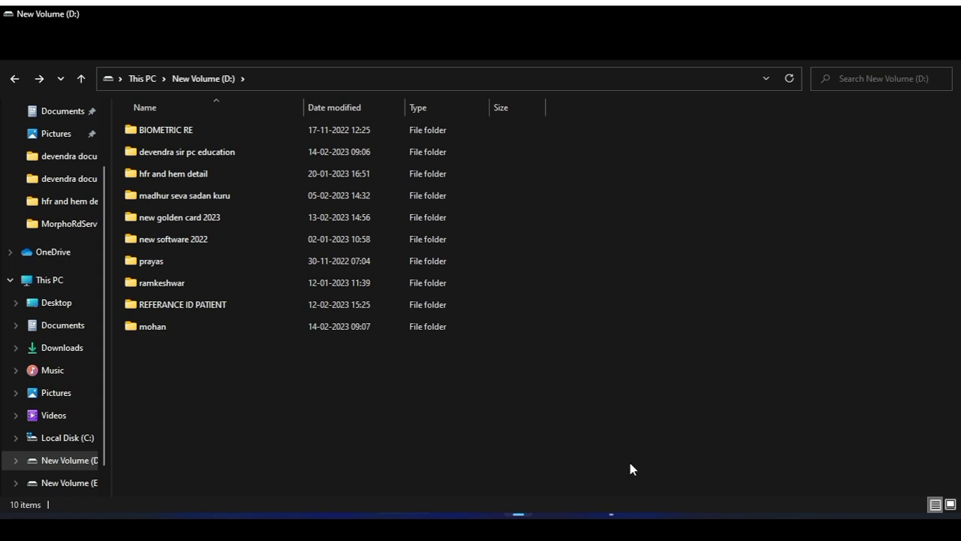
Check New Volume (E:), return to New Volume (D:) and create a folder named "my best song" there
{"action": "left_click", "coordinate": [57, 482]}
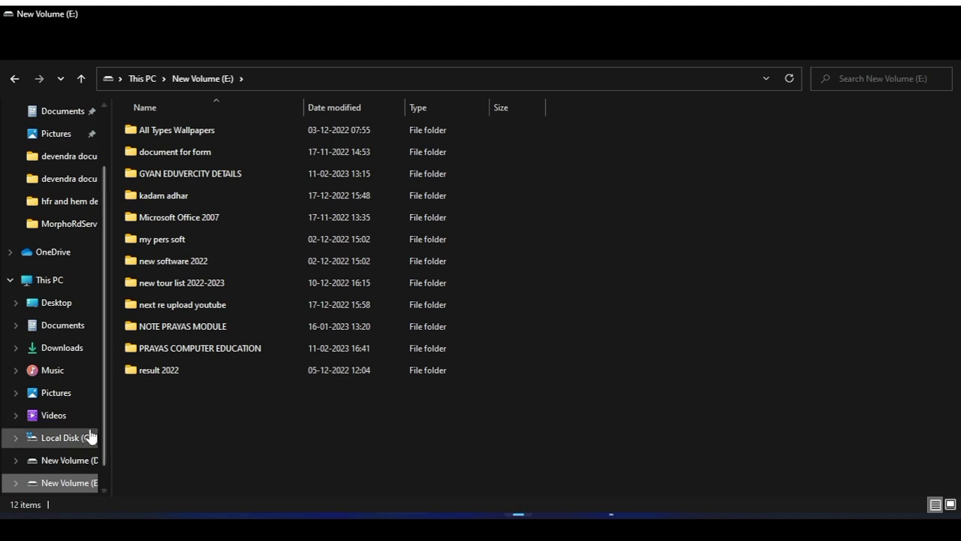
{"action": "left_click", "coordinate": [68, 460]}
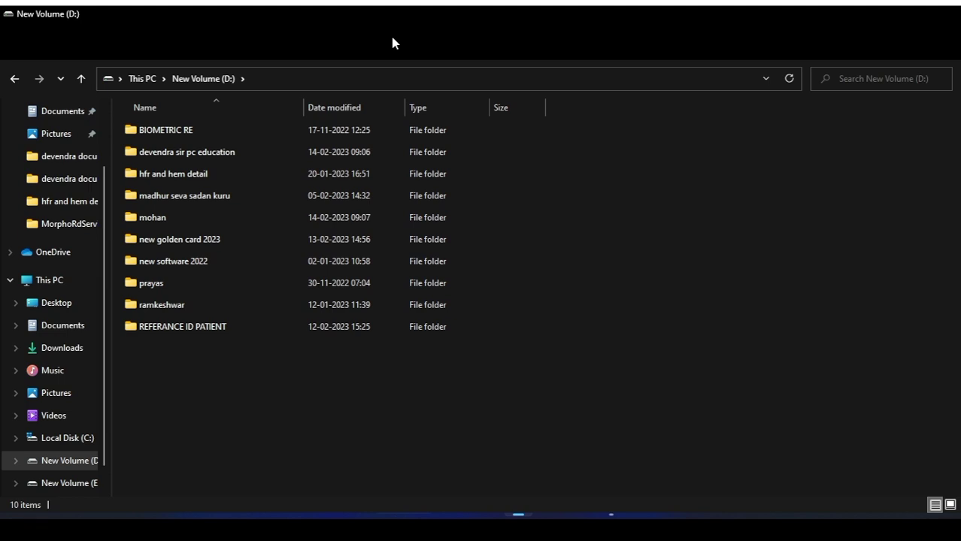
{"action": "key", "text": "ctrl+shift+n"}
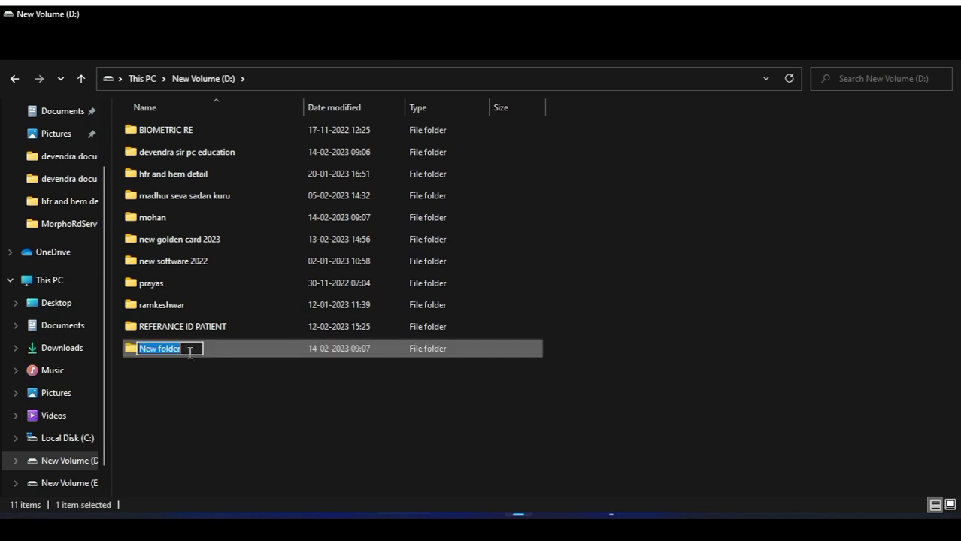
{"action": "key", "text": "BackSpace"}
{"action": "type", "text": "m"}
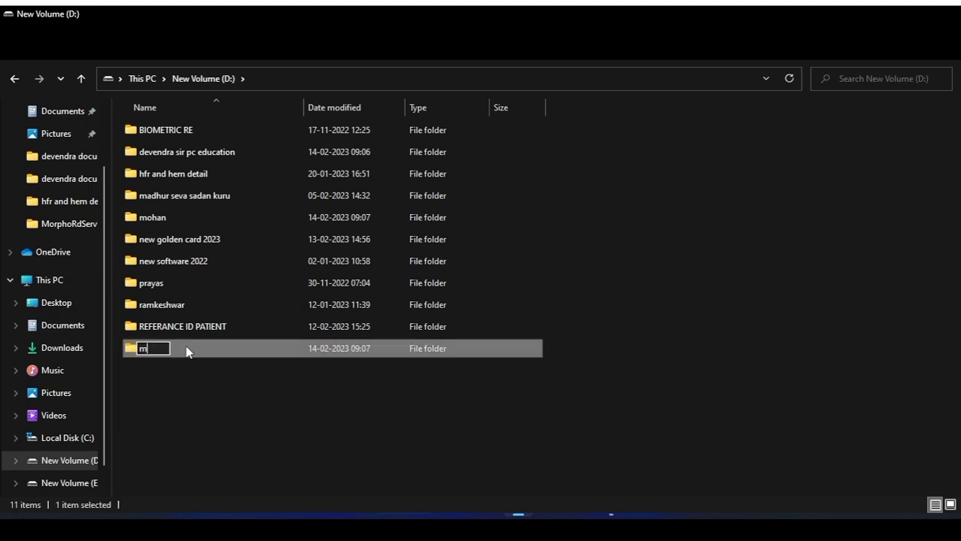
{"action": "type", "text": "y best "}
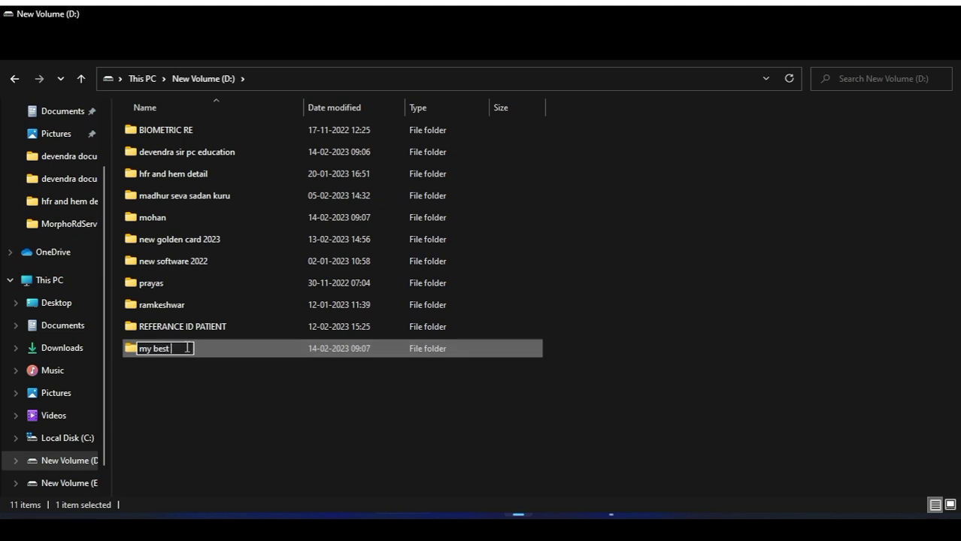
{"action": "type", "text": "song"}
{"action": "key", "text": "Return"}
{"action": "left_click", "coordinate": [194, 394]}
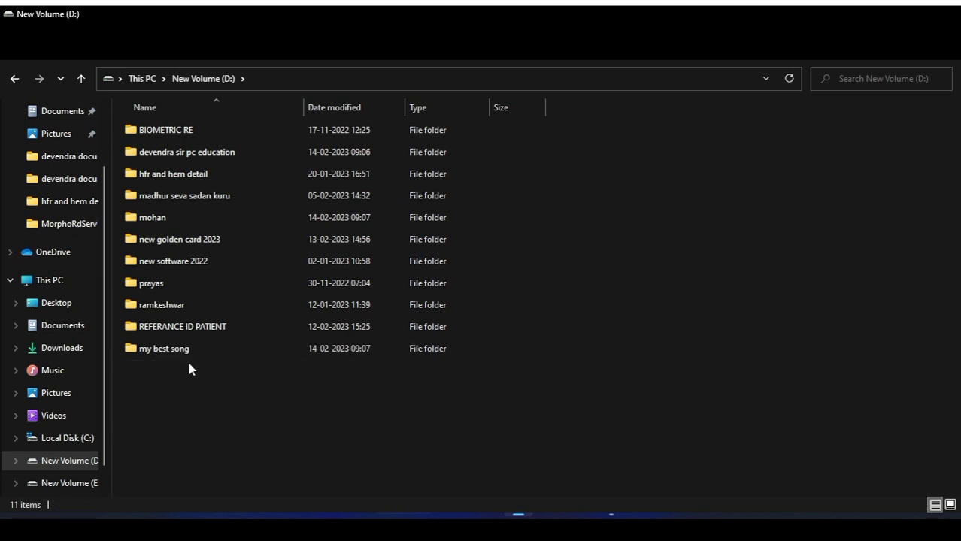
Look inside the "my best song" folder and return to New Volume (D:)
{"action": "double_click", "coordinate": [188, 357]}
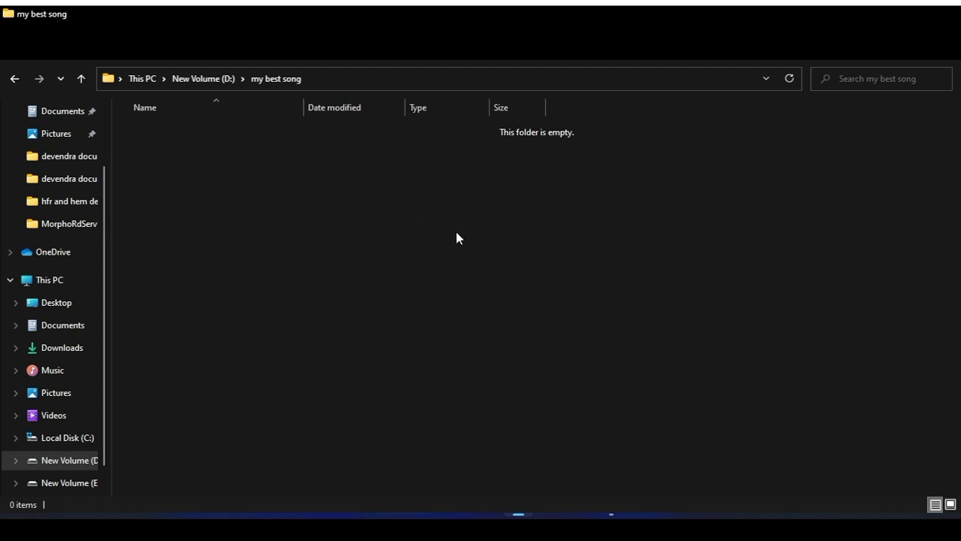
{"action": "left_click", "coordinate": [15, 79]}
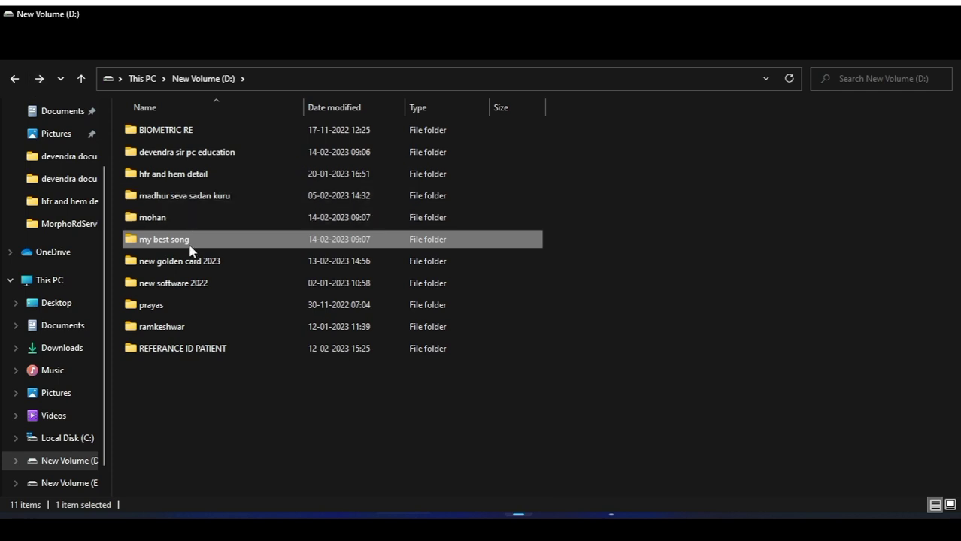
{"action": "left_click", "coordinate": [187, 421]}
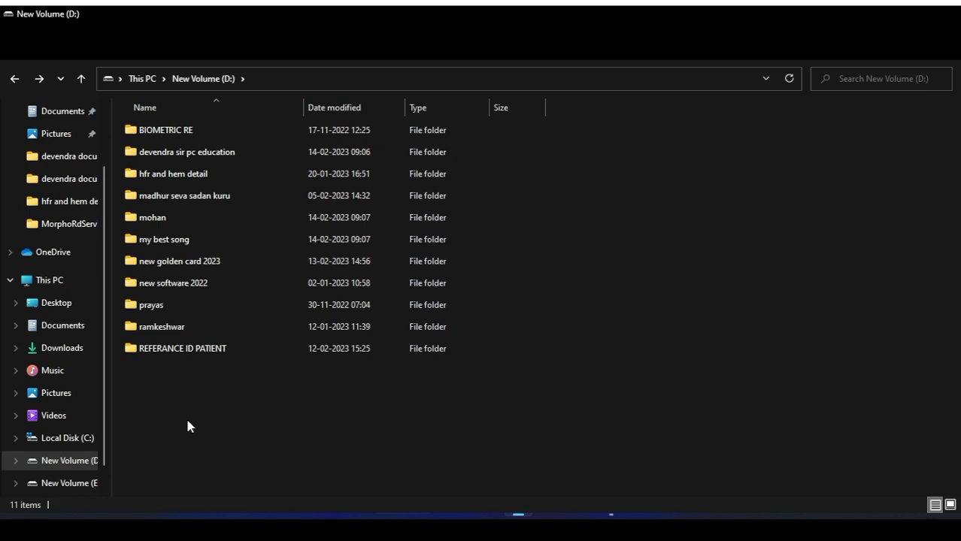
Create a folder named "wallpaper" in New Volume (D:)
{"action": "key", "text": "ctrl+shift+n"}
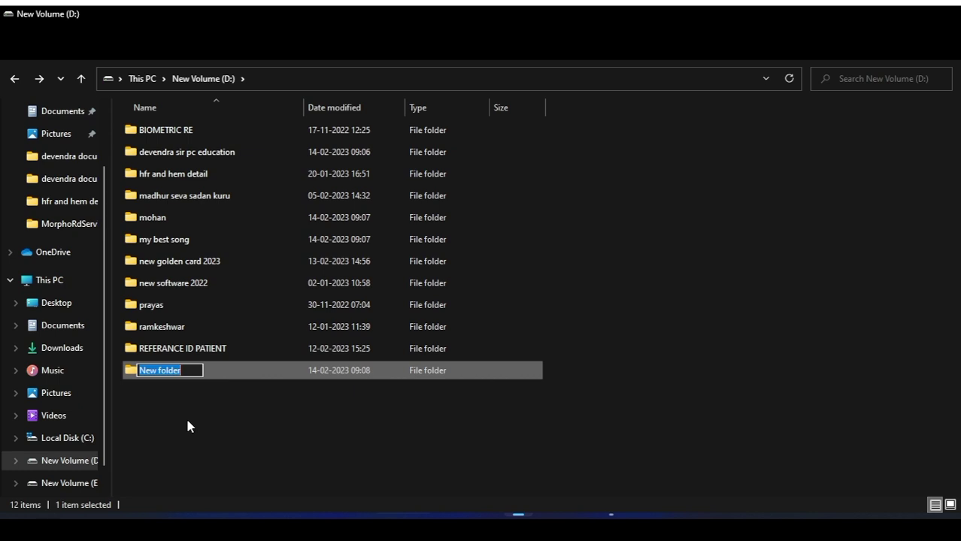
{"action": "key", "text": "BackSpace"}
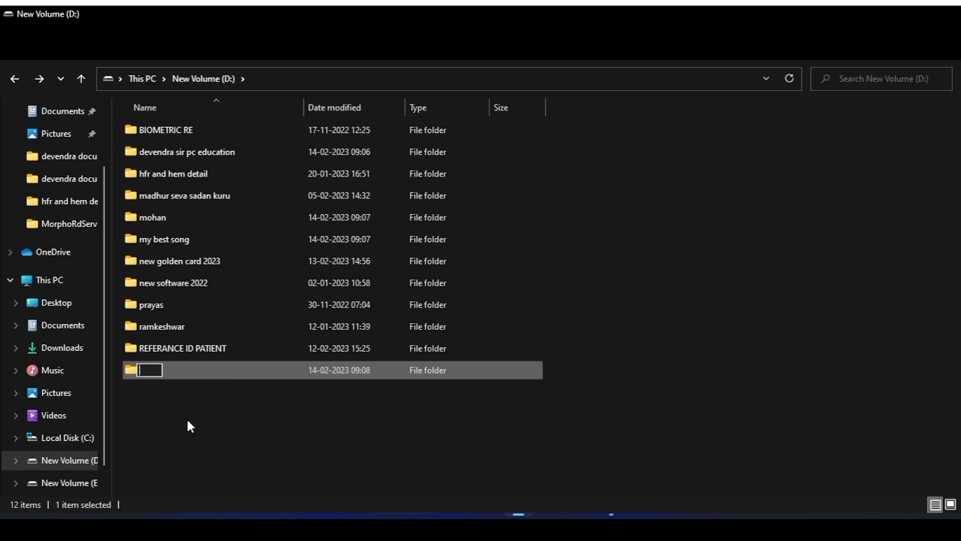
{"action": "type", "text": "wallapa"}
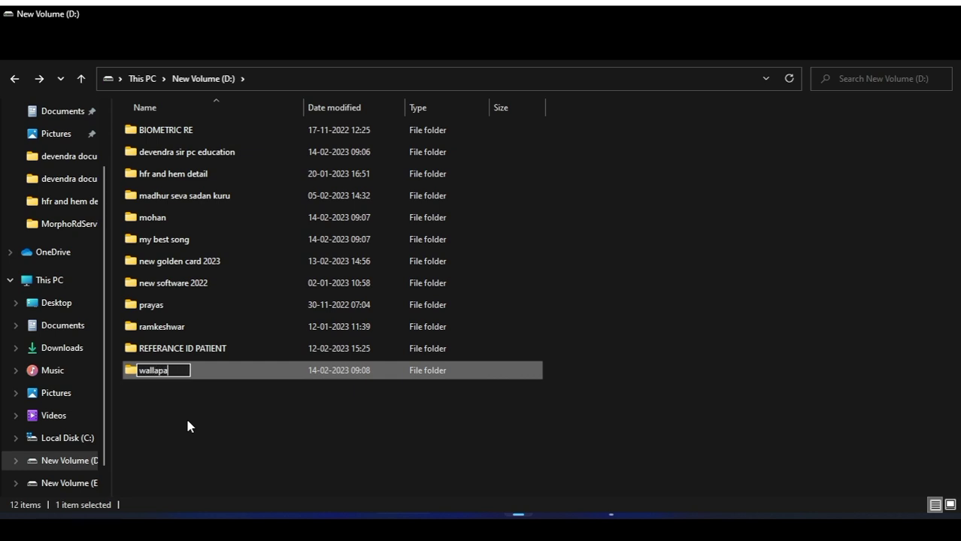
{"action": "key", "text": "BackSpace"}
{"action": "key", "text": "BackSpace"}
{"action": "type", "text": "paper"}
{"action": "key", "text": "Return"}
{"action": "left_click", "coordinate": [209, 460]}
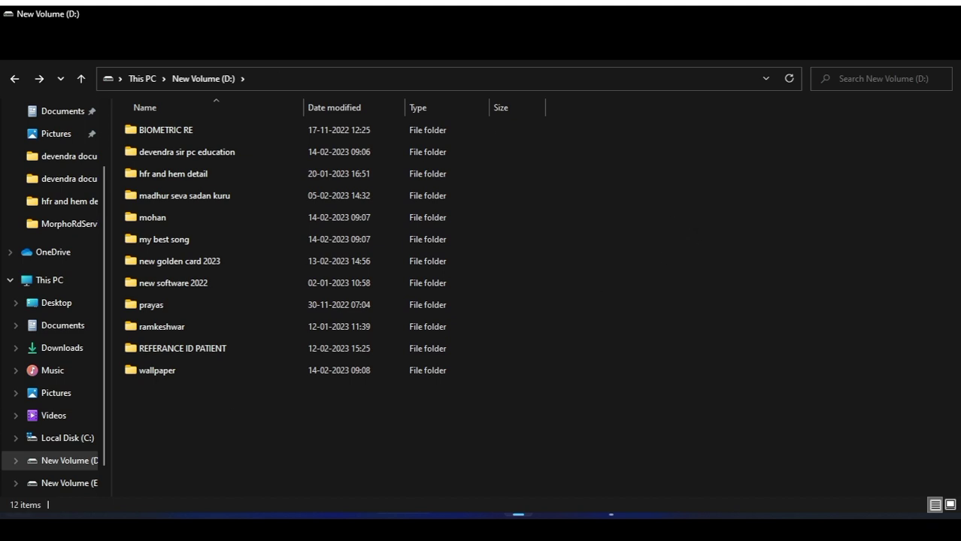
Close the New Volume (D:) window, and open and close This PC from the desktop
{"action": "left_click", "coordinate": [947, 12]}
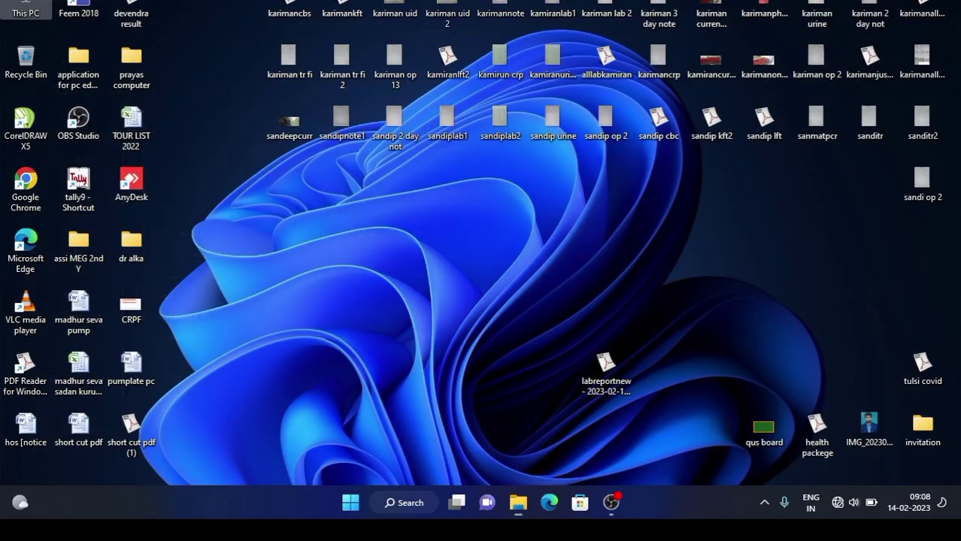
{"action": "double_click", "coordinate": [23, 9]}
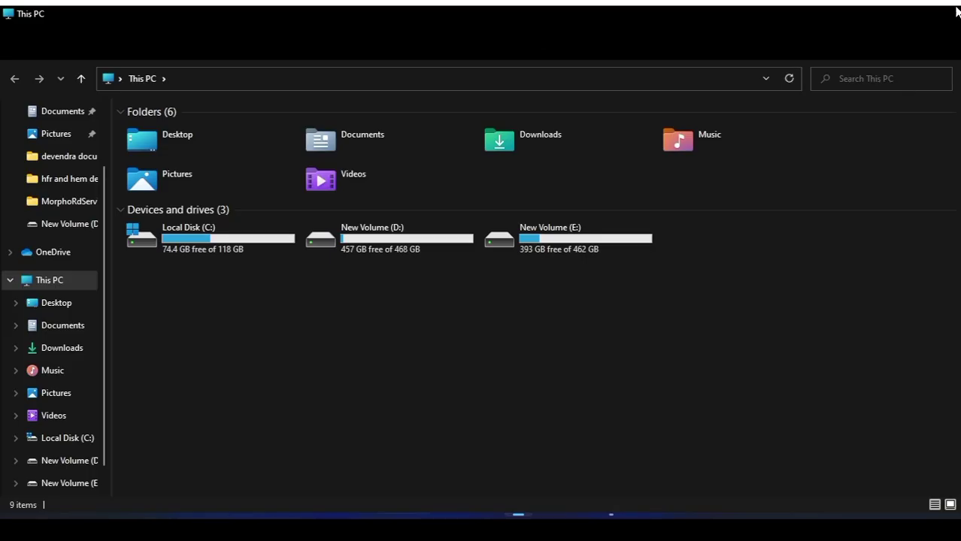
{"action": "left_click", "coordinate": [957, 11]}
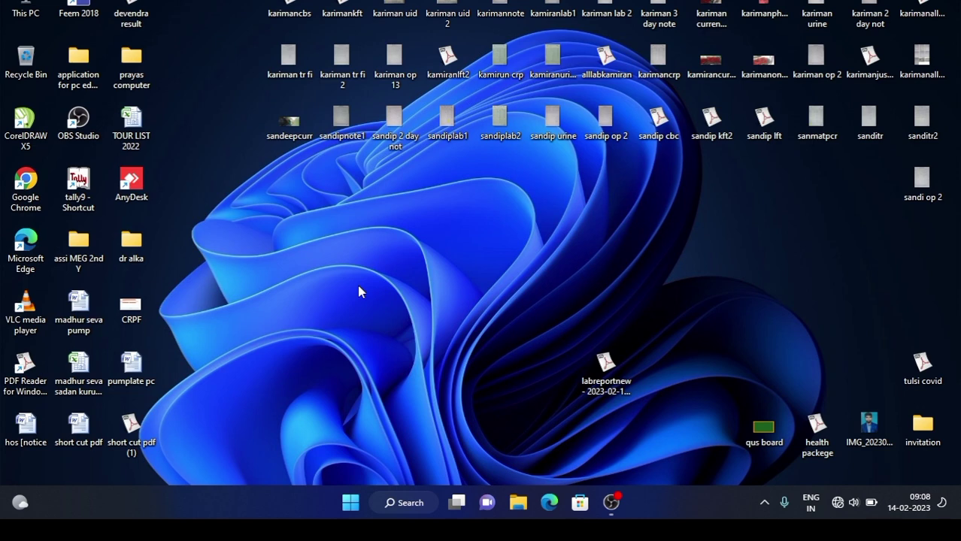
Open a new File Explorer window and go to New Volume (D:)
{"action": "key", "text": "super+e"}
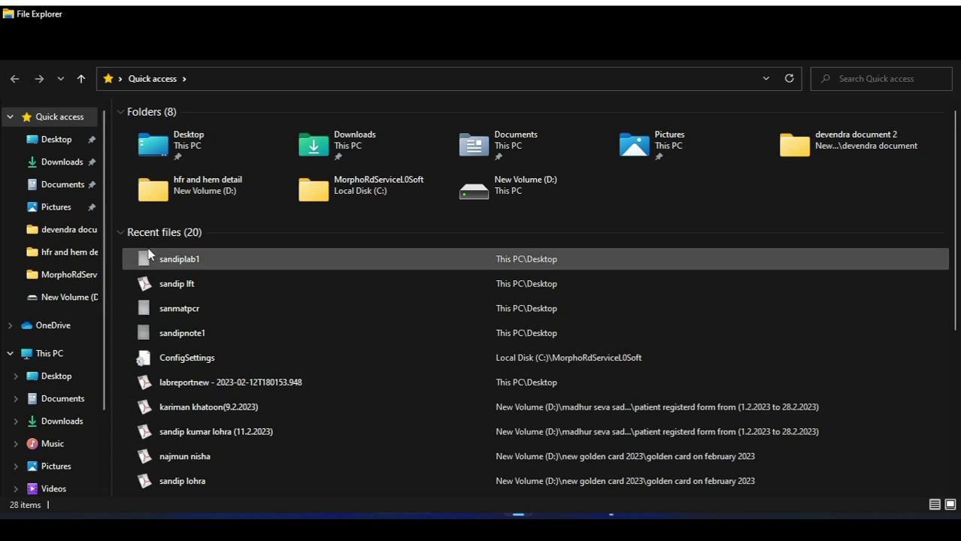
{"action": "scroll", "coordinate": [107, 319], "scroll_direction": "down", "scroll_amount": 2}
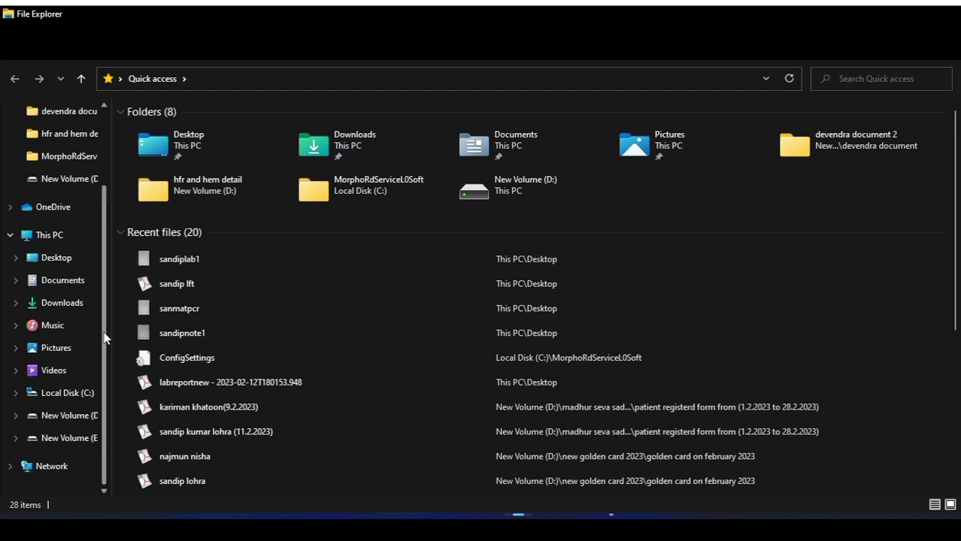
{"action": "left_click", "coordinate": [57, 422]}
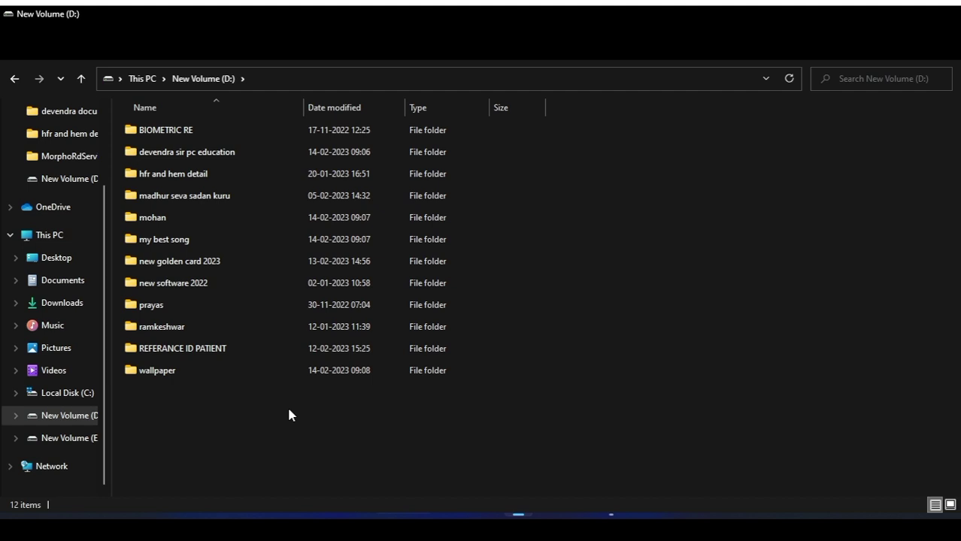
Create a folder named "my important note" in New Volume (D:)
{"action": "key", "text": "ctrl+shift+n"}
{"action": "key", "text": "BackSpace"}
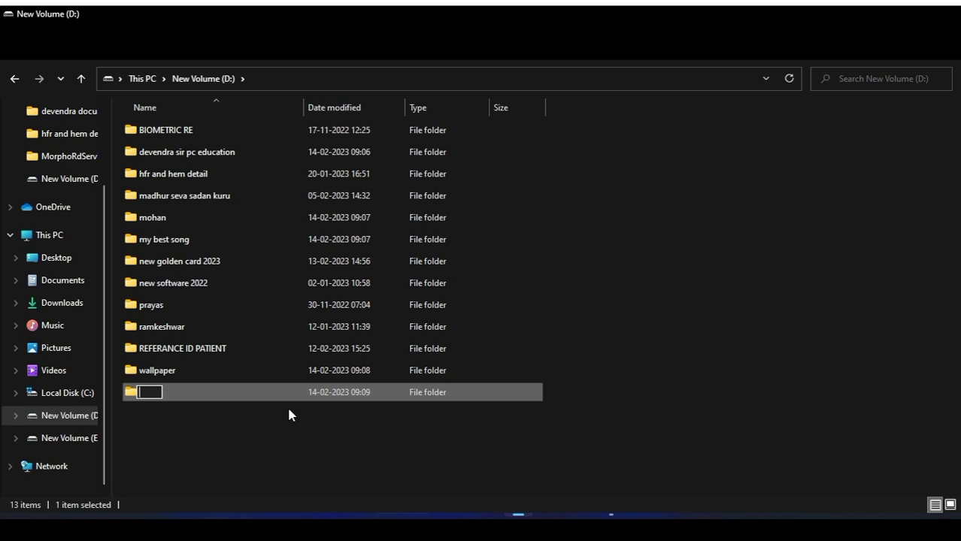
{"action": "type", "text": "my impo"}
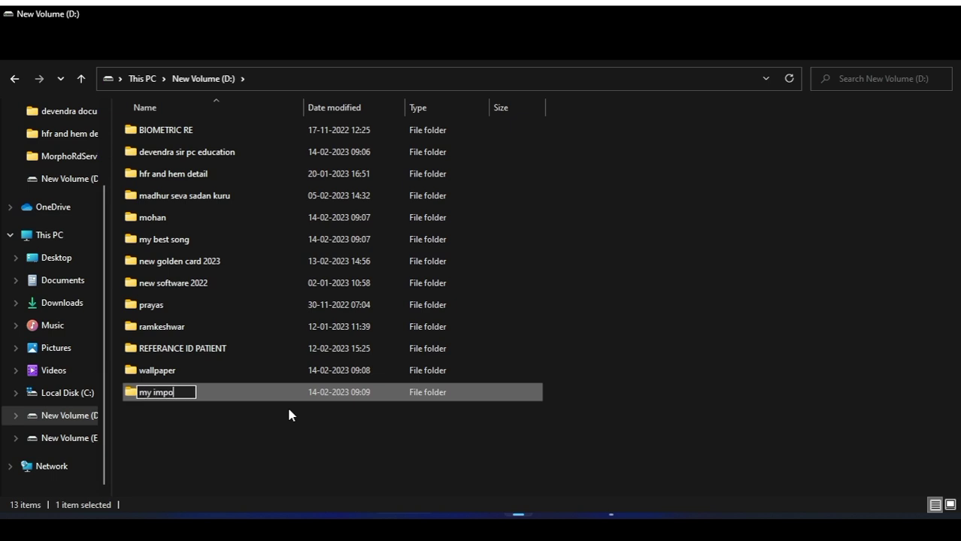
{"action": "type", "text": "rtant not"}
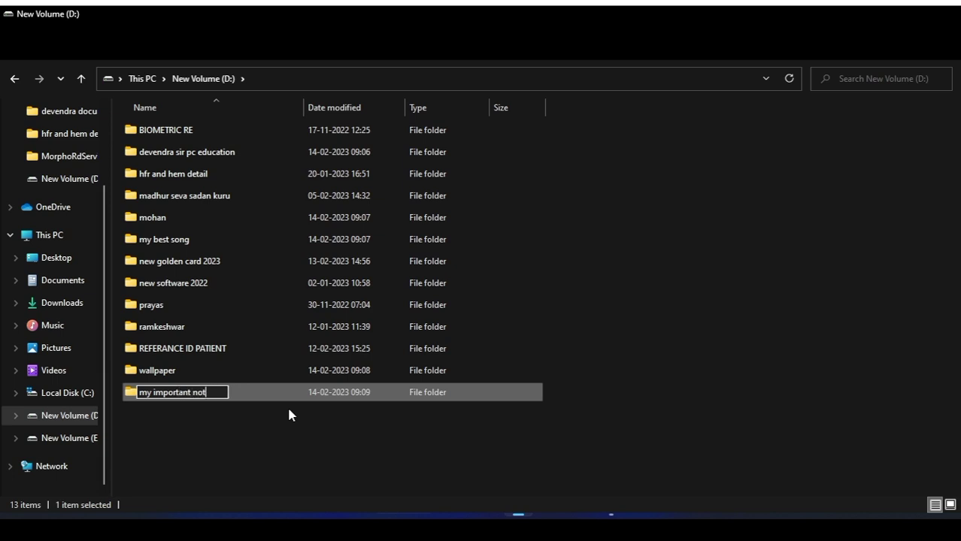
{"action": "type", "text": "e"}
{"action": "key", "text": "Return"}
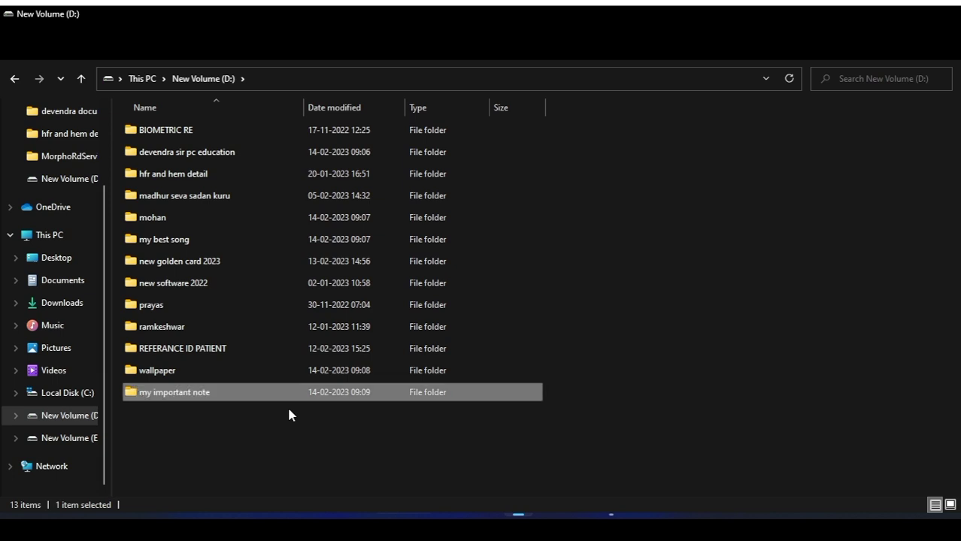
Look inside the "my important note" folder and return to New Volume (D:)
{"action": "double_click", "coordinate": [240, 394]}
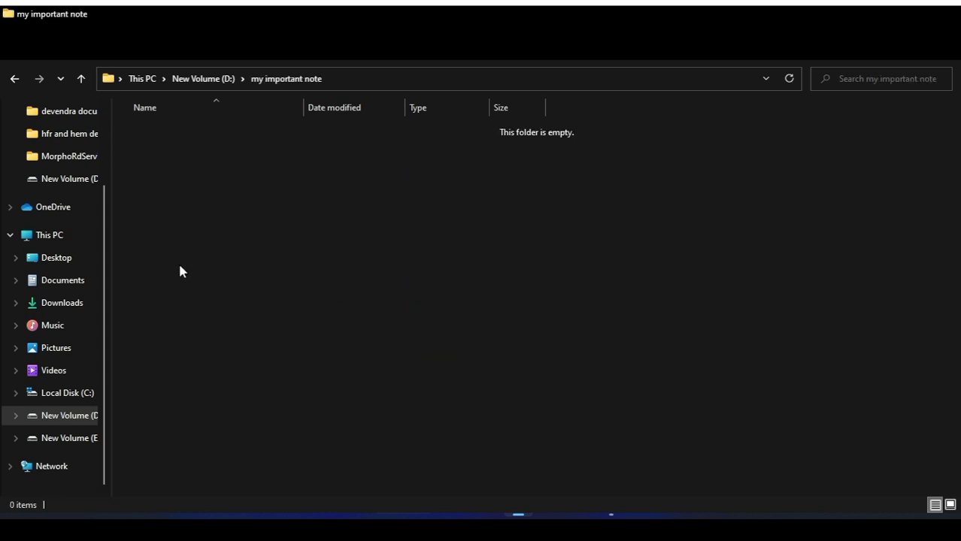
{"action": "left_click", "coordinate": [15, 79]}
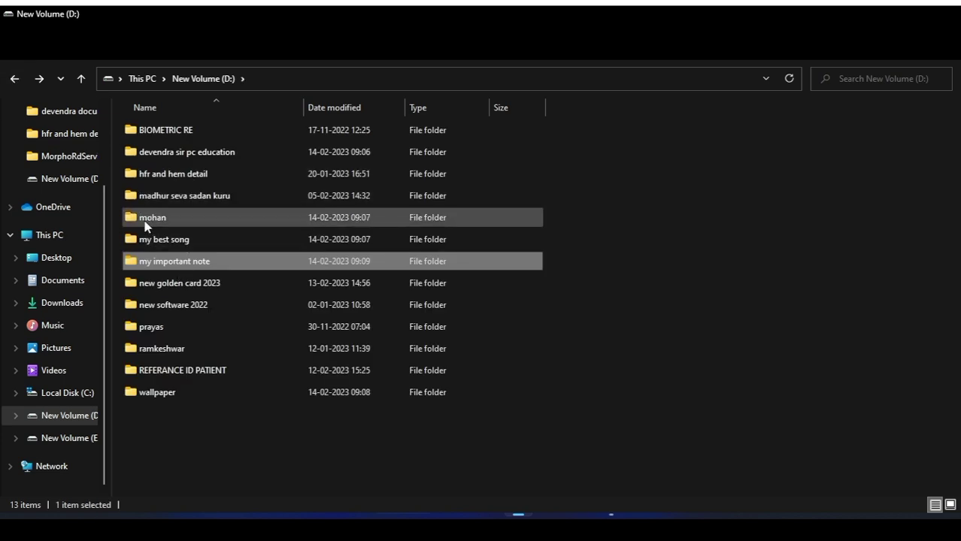
{"action": "left_click", "coordinate": [171, 241]}
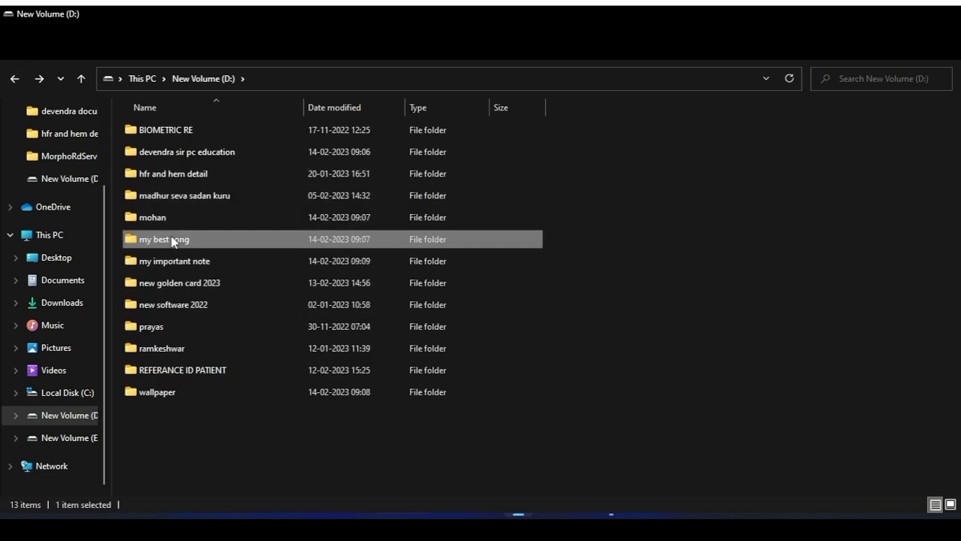
Look inside the "new golden card 2023" folder and its "golden card on february 2023" subfolder, and return to New Volume (D:)
{"action": "double_click", "coordinate": [176, 288]}
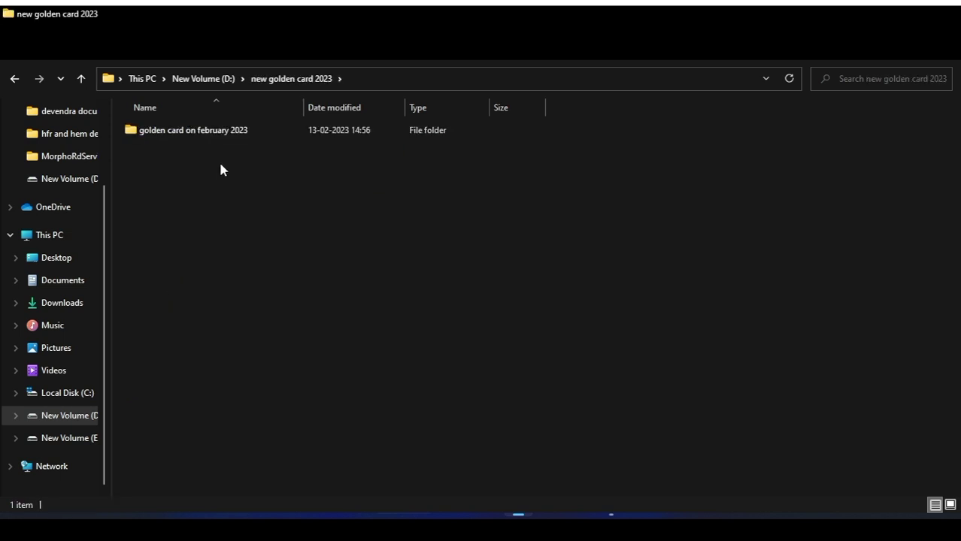
{"action": "left_click", "coordinate": [15, 78]}
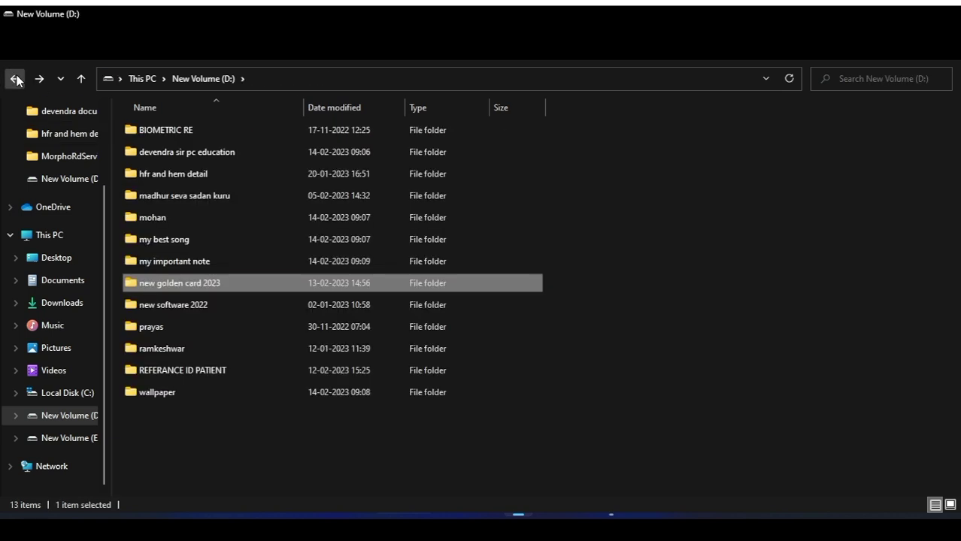
{"action": "double_click", "coordinate": [155, 287]}
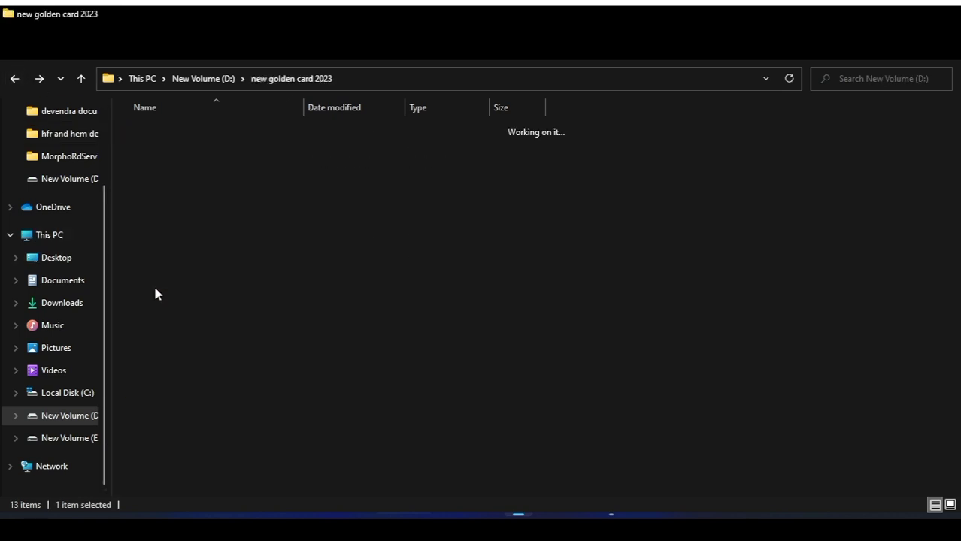
{"action": "left_click", "coordinate": [205, 131]}
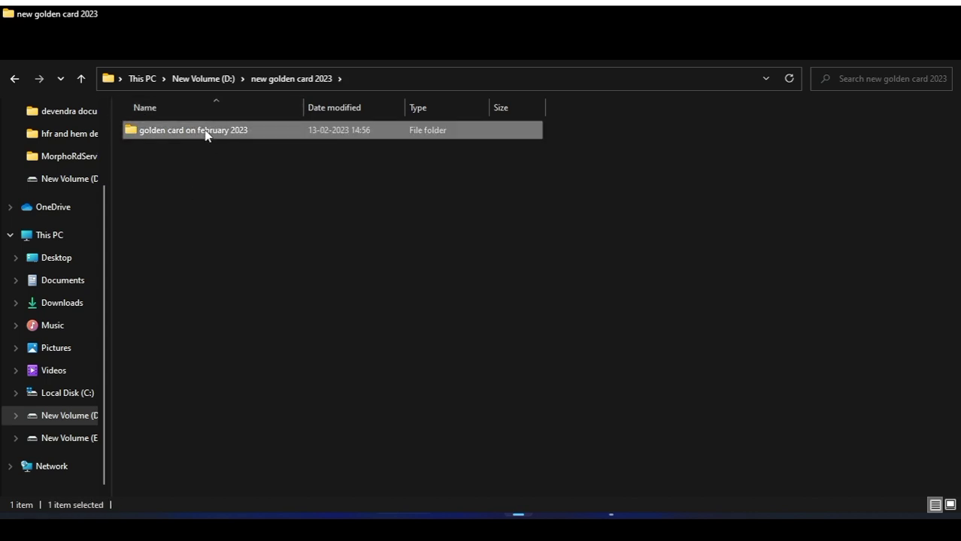
{"action": "double_click", "coordinate": [205, 132]}
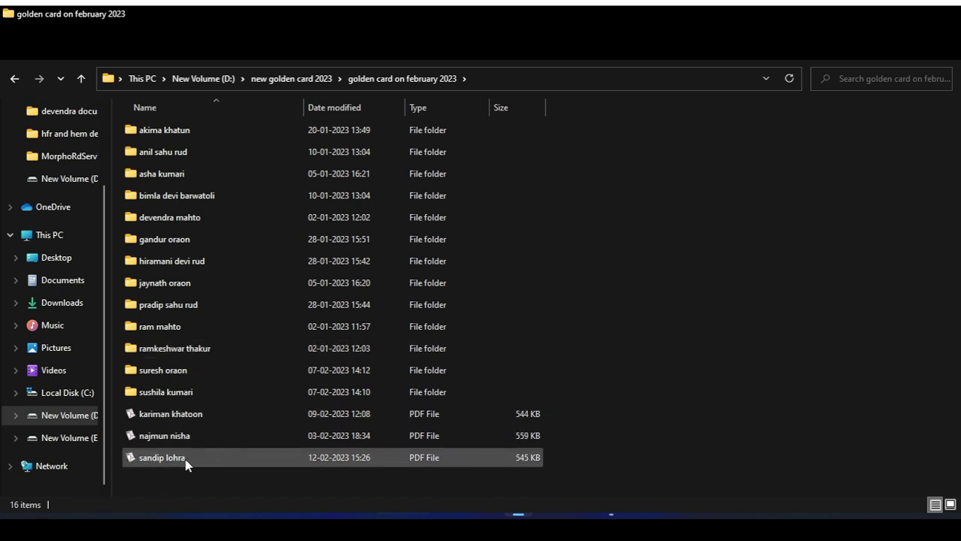
{"action": "left_click", "coordinate": [15, 79]}
{"action": "left_click", "coordinate": [15, 79]}
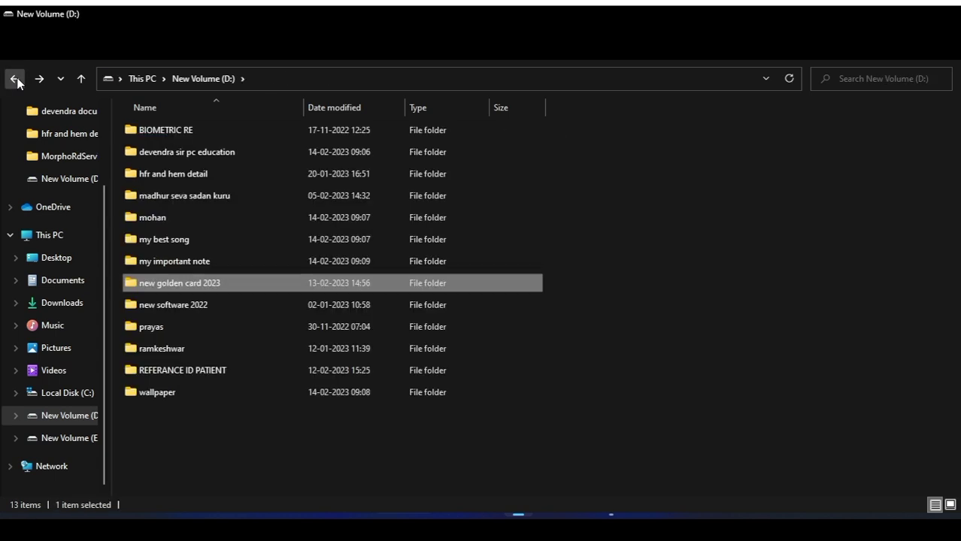
View the "golden card on february 2023" subfolder of "new golden card 2023" again, and close the File Explorer window
{"action": "double_click", "coordinate": [188, 284]}
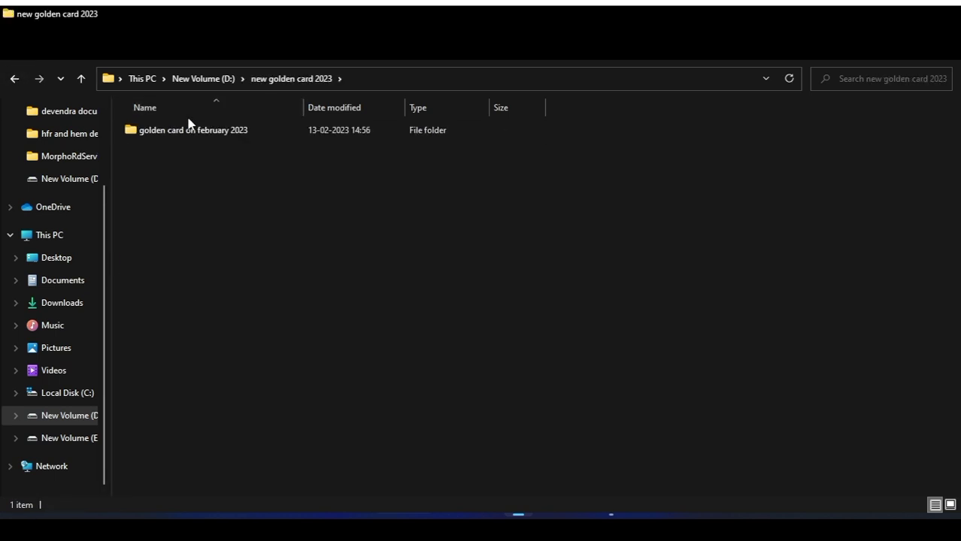
{"action": "left_click", "coordinate": [188, 142]}
{"action": "double_click", "coordinate": [189, 142]}
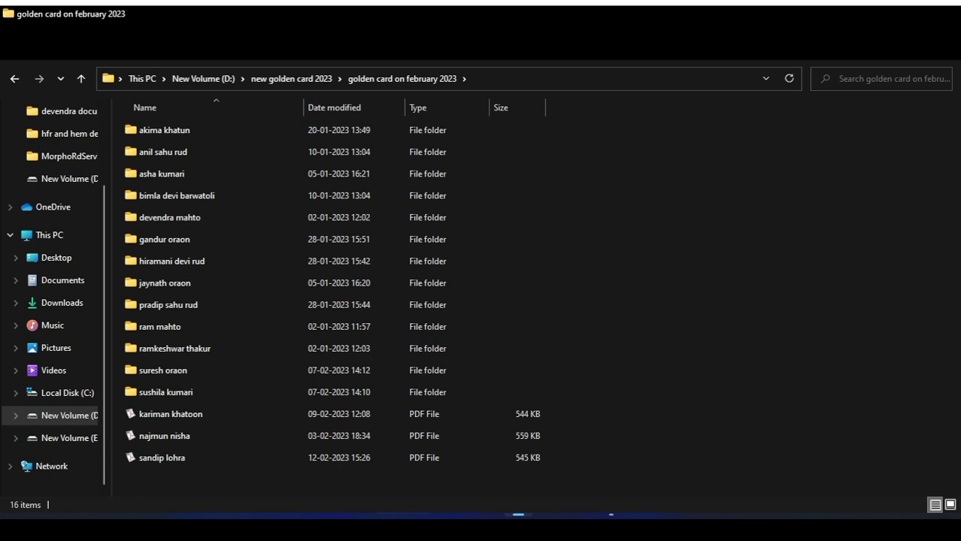
{"action": "left_click", "coordinate": [14, 80]}
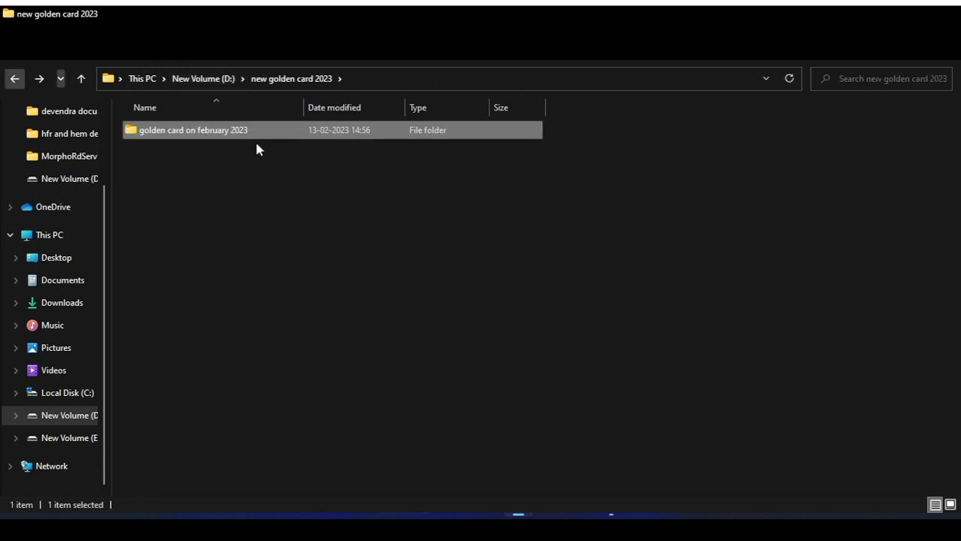
{"action": "left_click", "coordinate": [380, 227]}
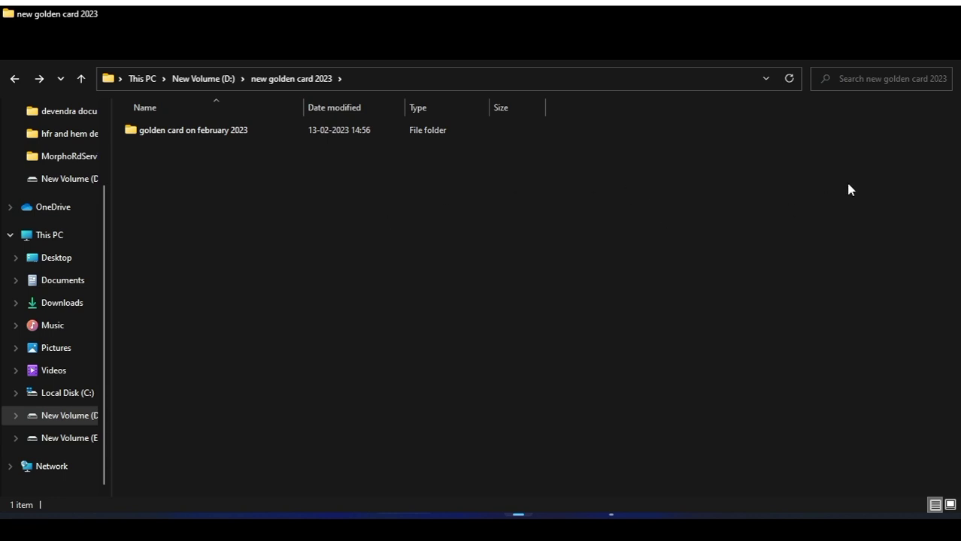
{"action": "left_click", "coordinate": [936, 16]}
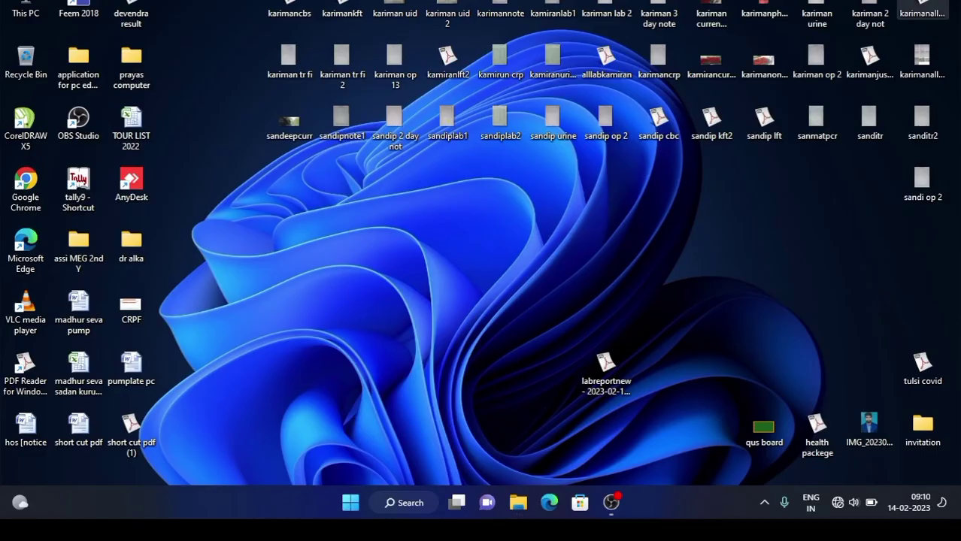